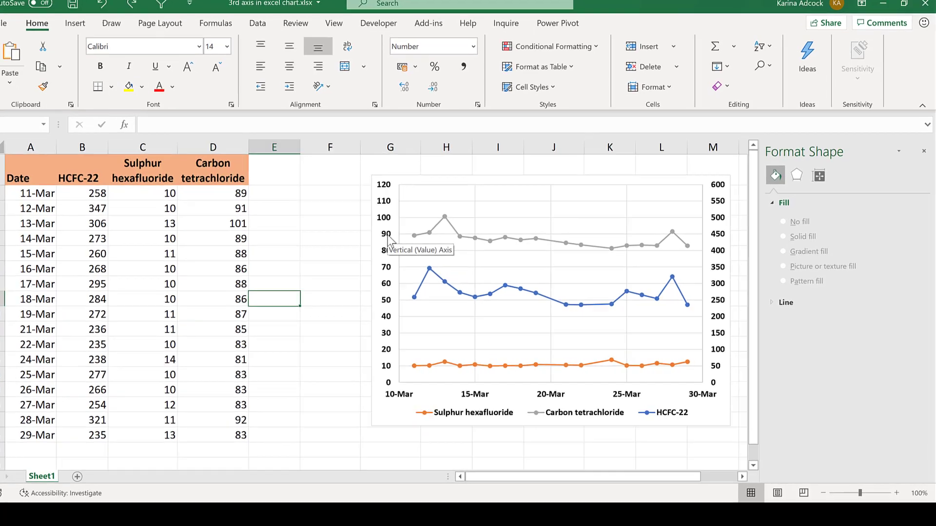
Step: Select the chart's left value axis and bring up its Number formatting options
click(397, 244)
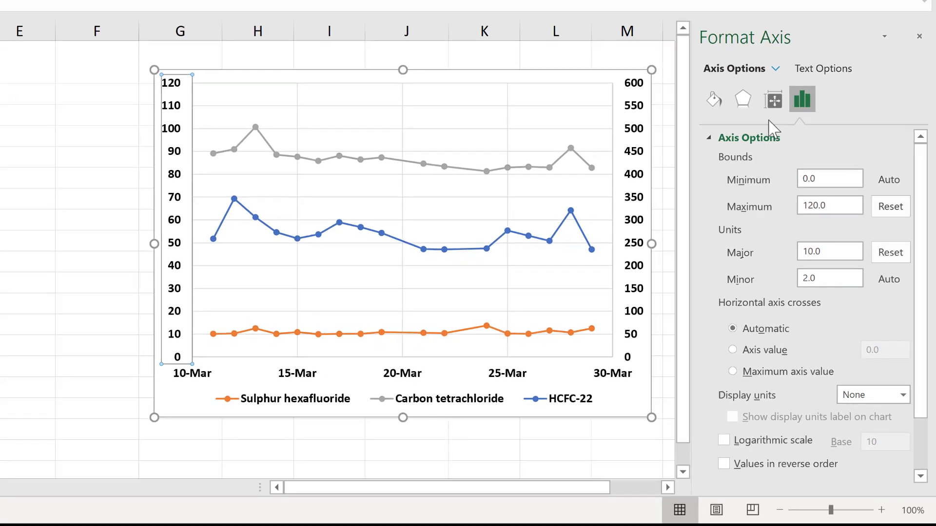
click(724, 158)
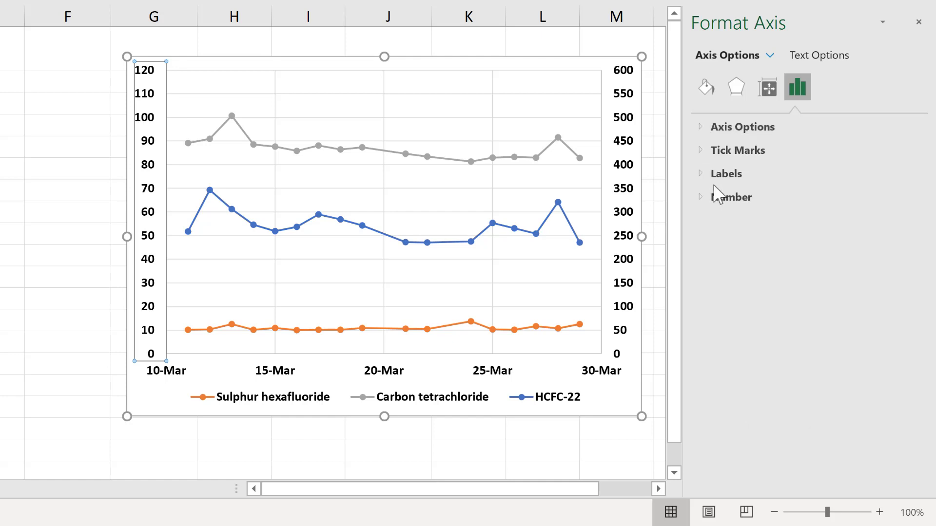
click(702, 198)
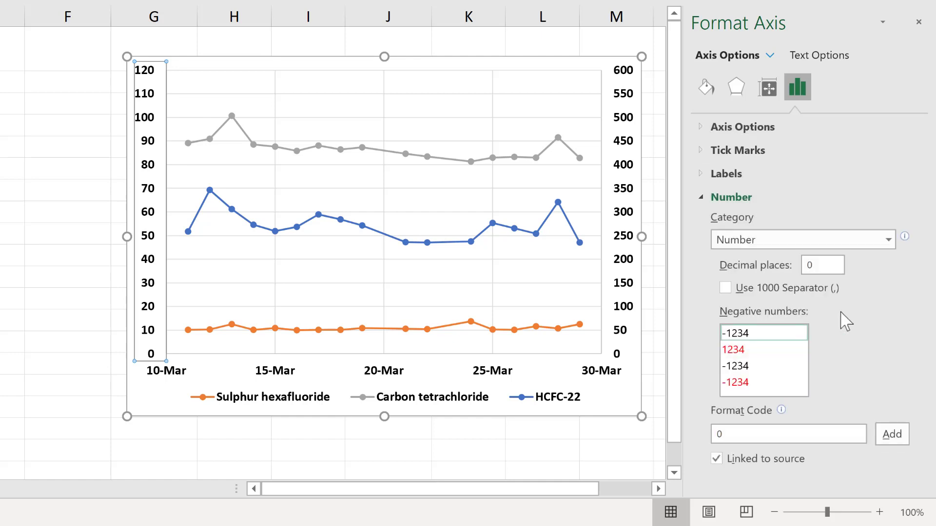
Step: Apply the custom format code [>80]General; to the left value axis
click(731, 439)
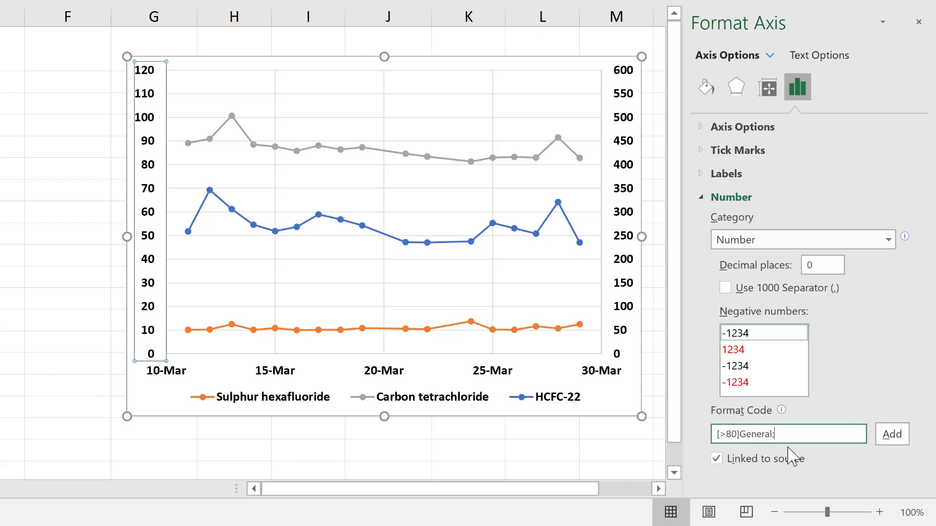
click(893, 438)
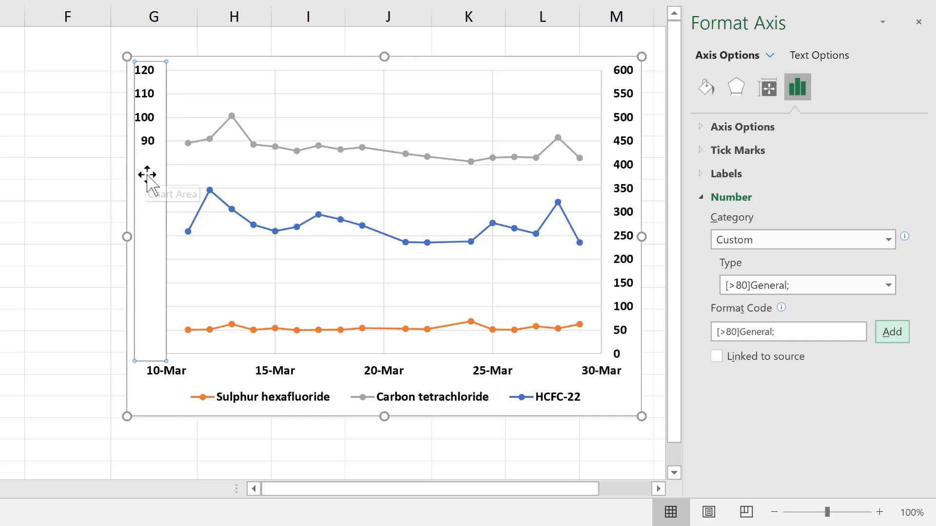
Step: Change the left axis format code to [>=80]General;, then to [>=80]#;
click(725, 332)
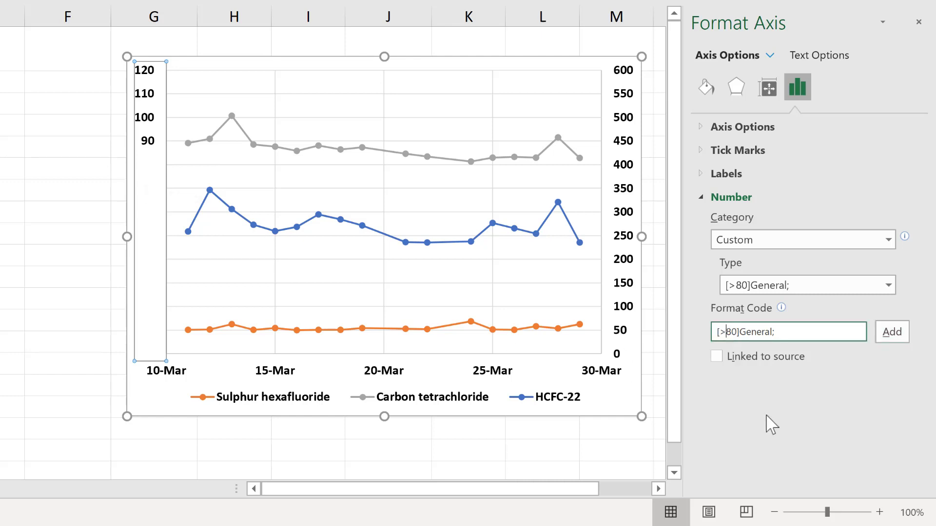
text(=)
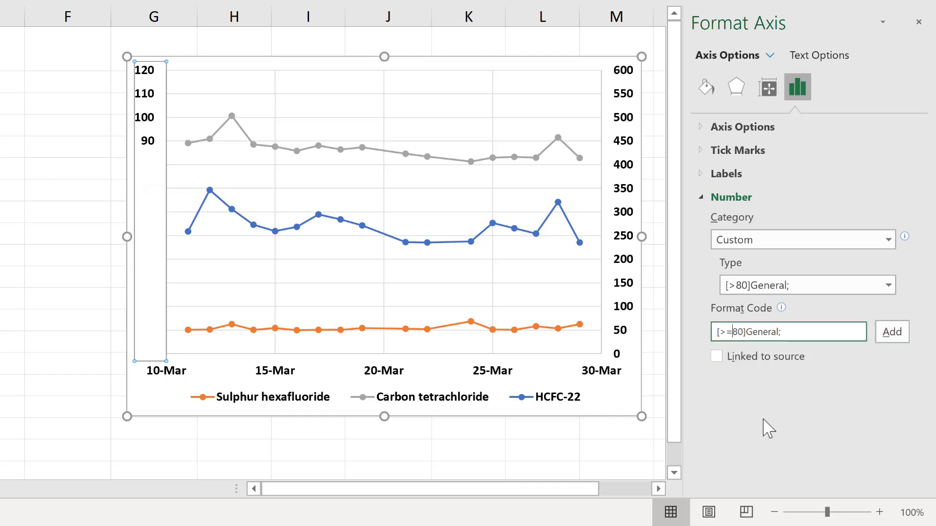
click(895, 333)
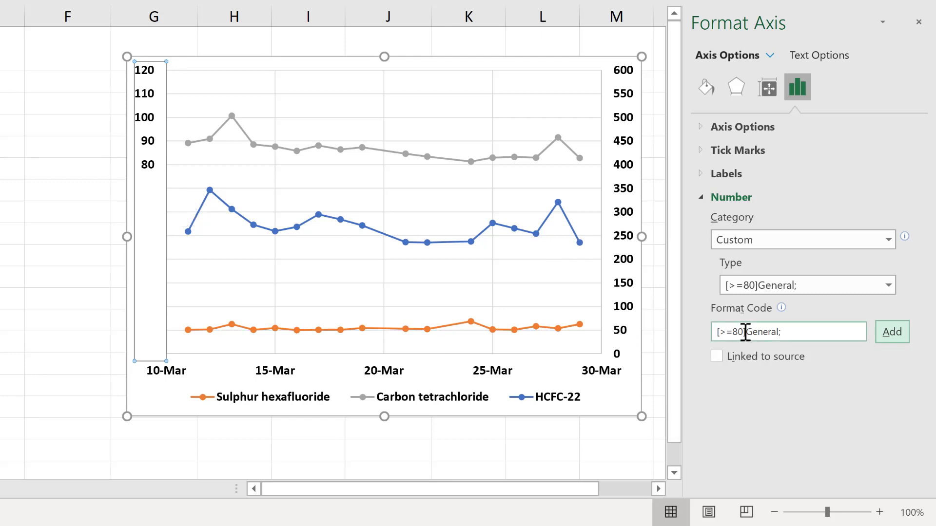
drag(746, 331, 779, 332)
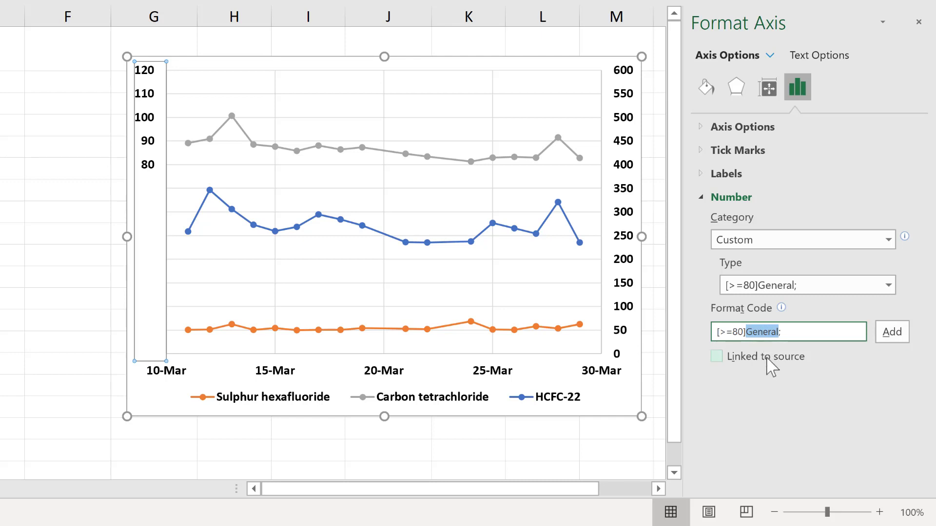
key(BackSpace)
text(#)
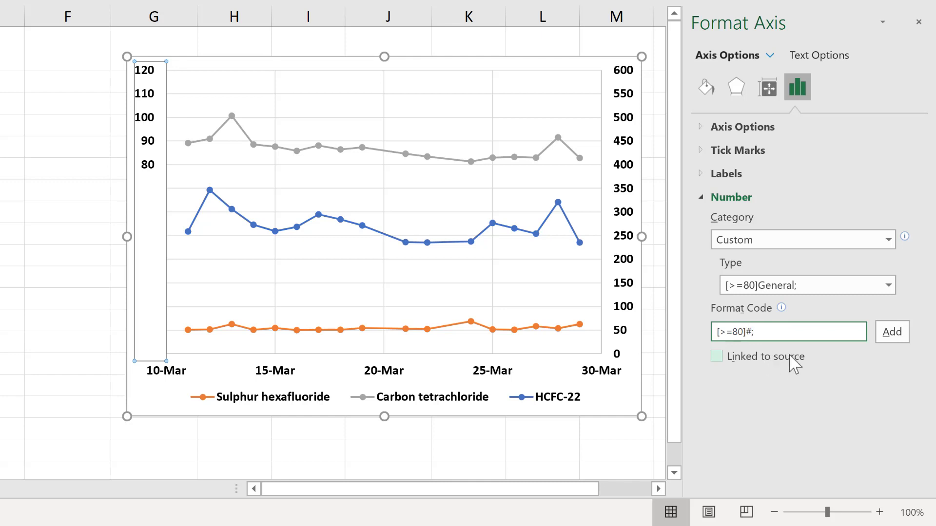
click(900, 335)
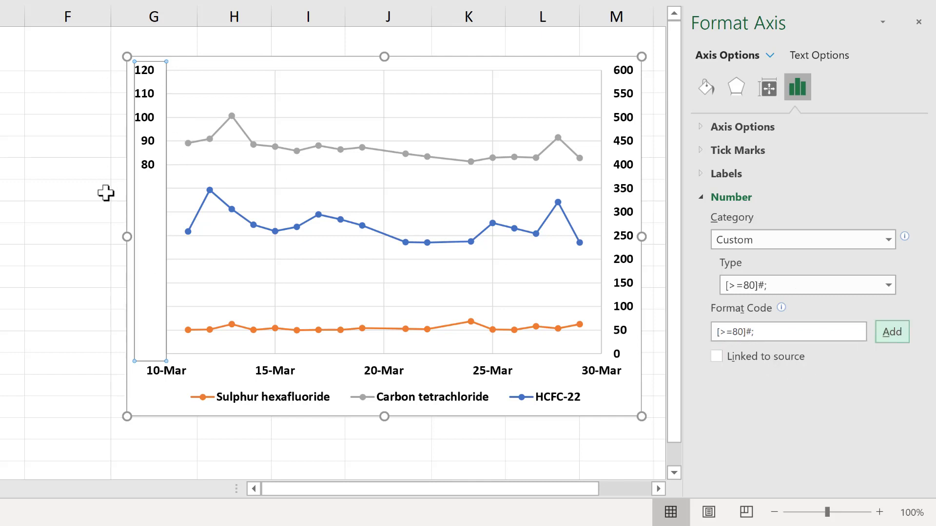
Step: Try [>=80]0.0;, then settle on the whole-number format [>=80]0;
click(753, 336)
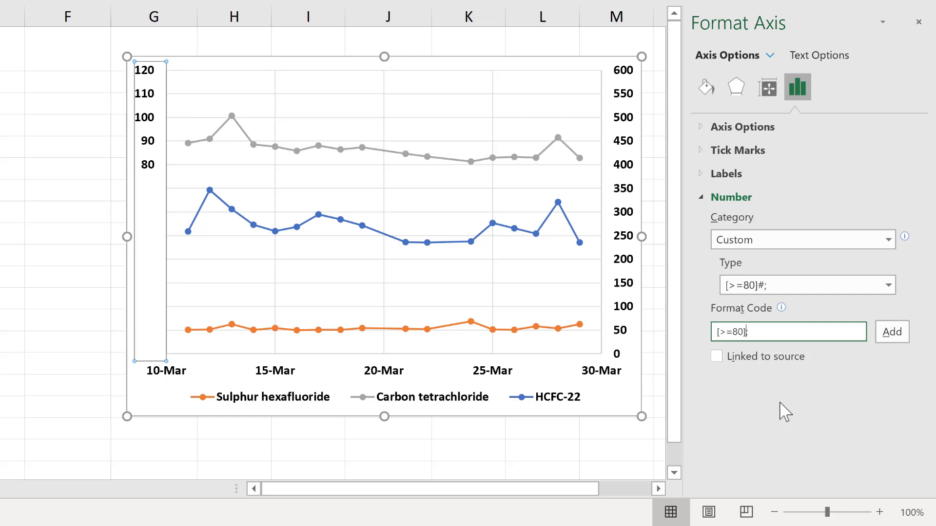
text(0.0)
click(893, 333)
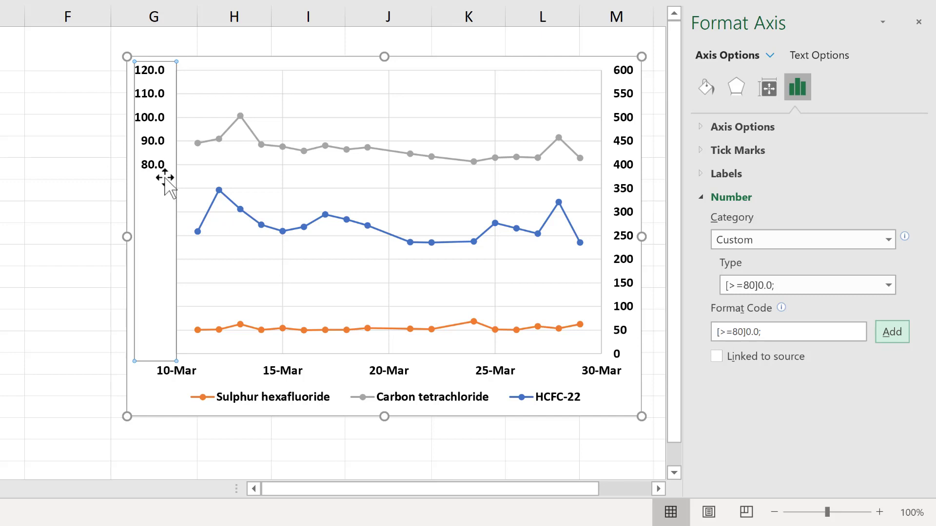
click(752, 332)
key(Delete)
key(Delete)
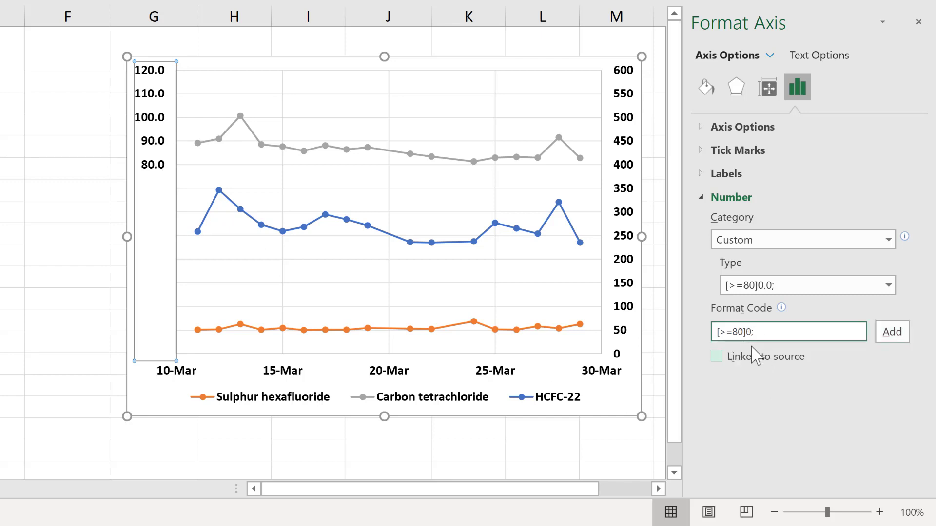
click(887, 338)
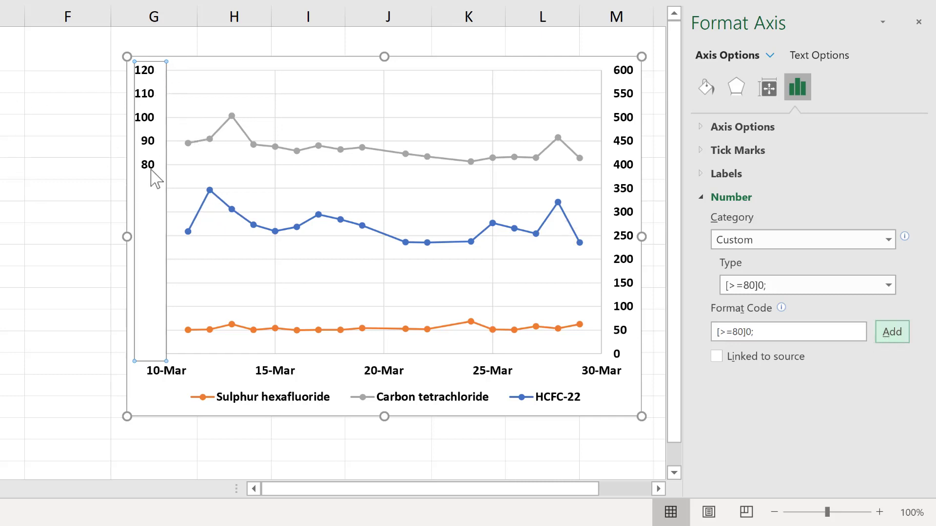
Step: Append [<=40]0; so the left axis code reads [>=80]0;[<=40]0;
click(753, 333)
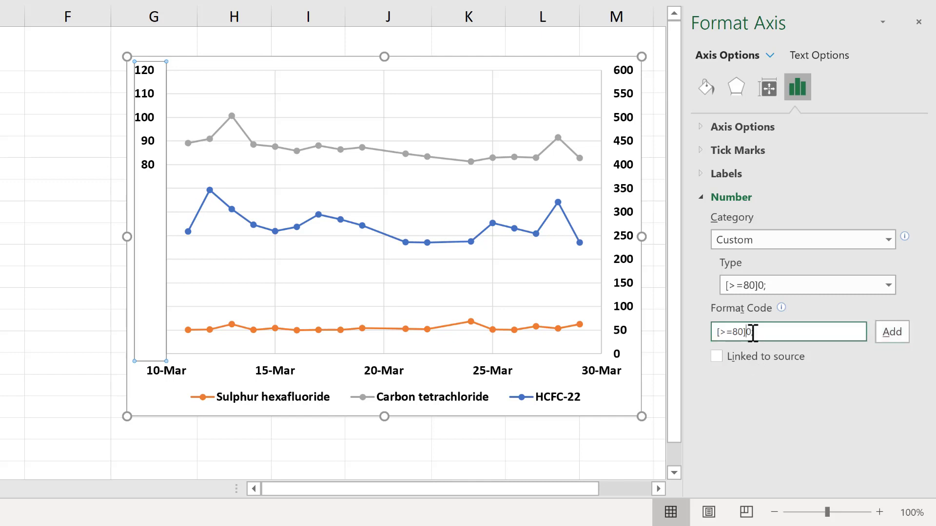
double_click(753, 329)
drag(720, 331, 743, 340)
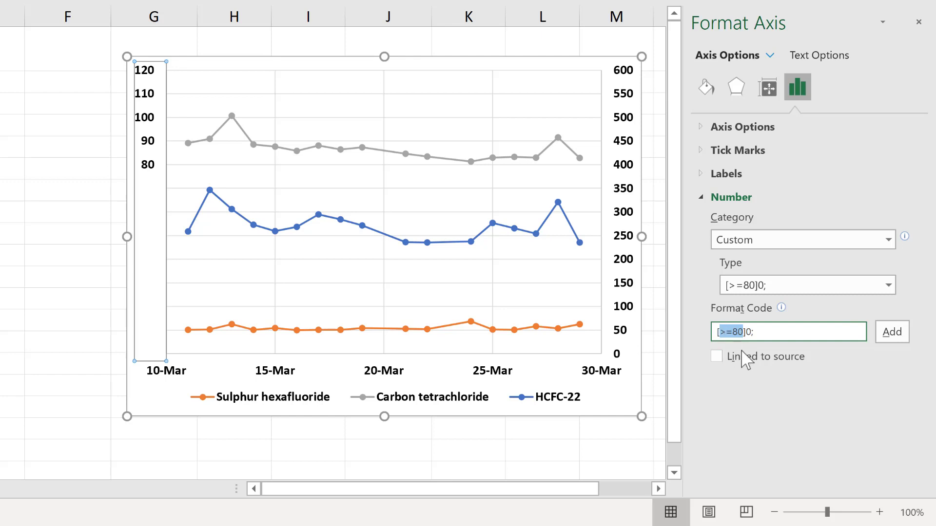
click(767, 331)
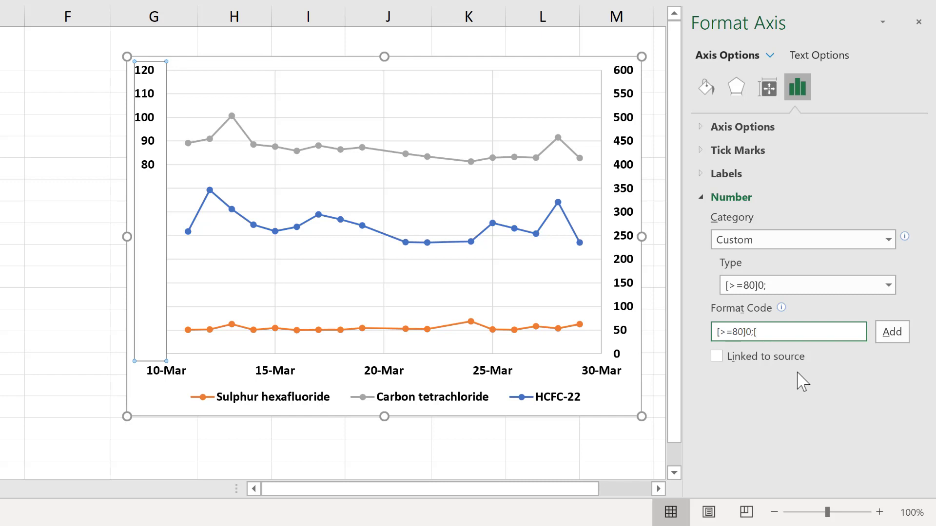
text(=80]0;)
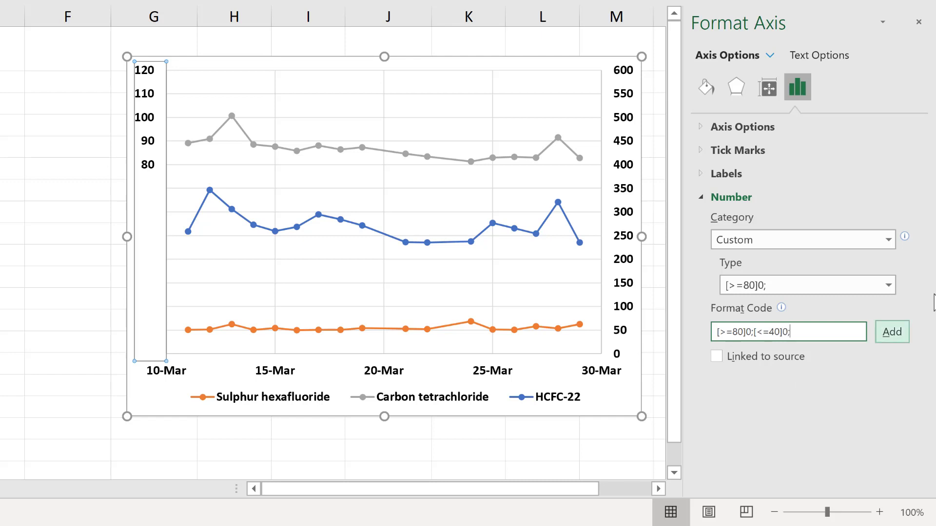
click(891, 333)
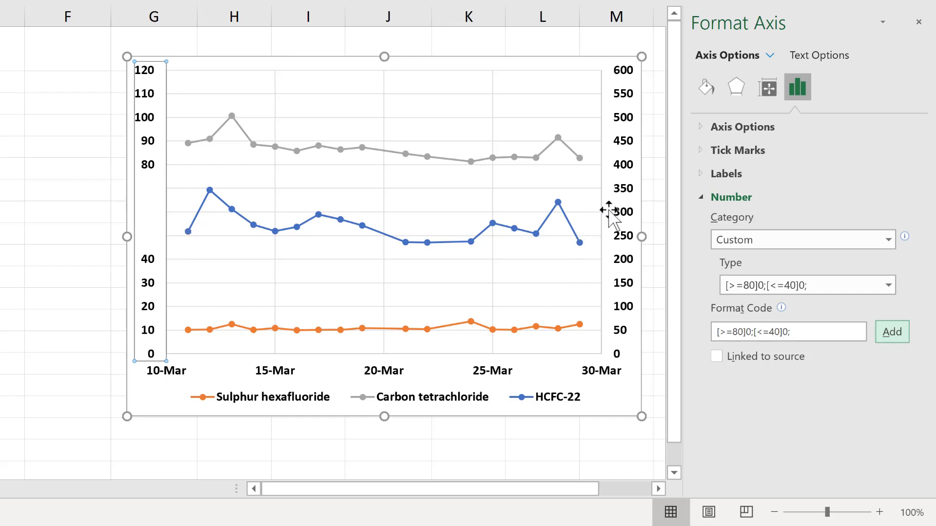
Step: Give the secondary axis the format [>=200]0; and start appending a [<=400] condition
click(622, 66)
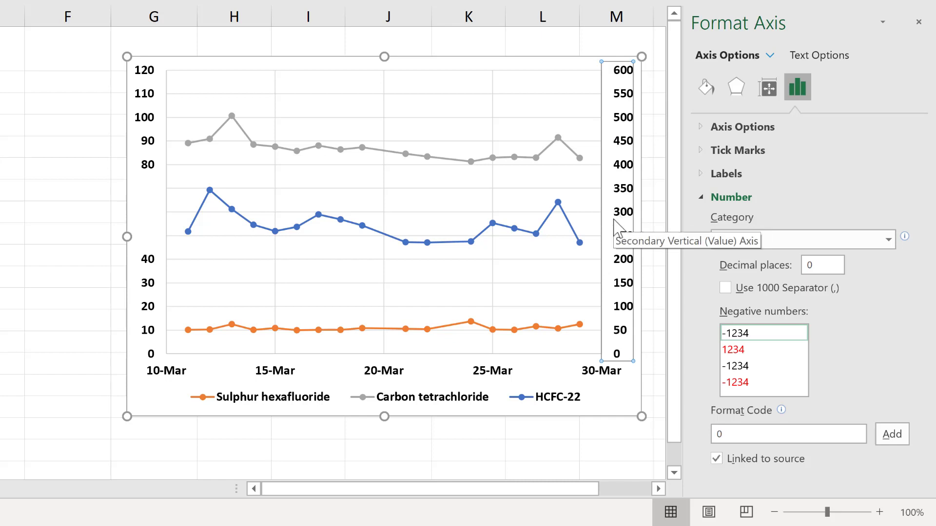
click(735, 439)
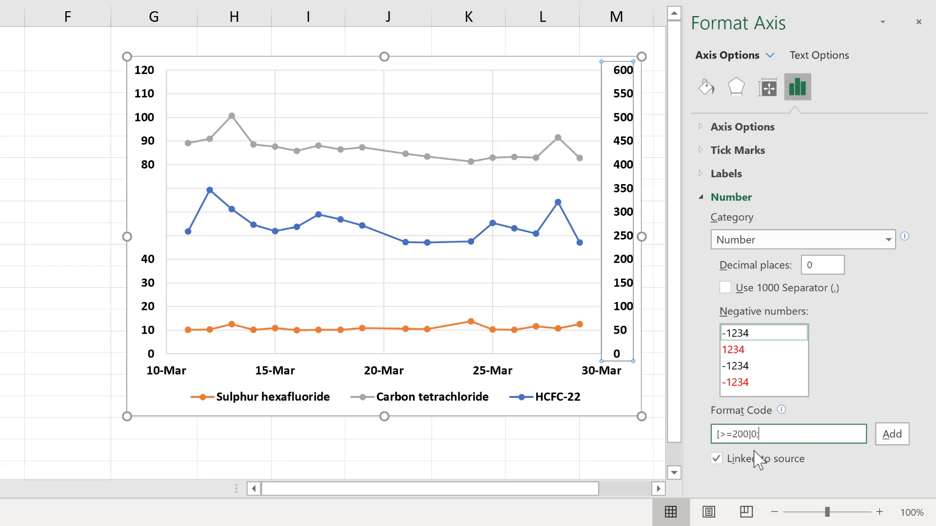
click(892, 434)
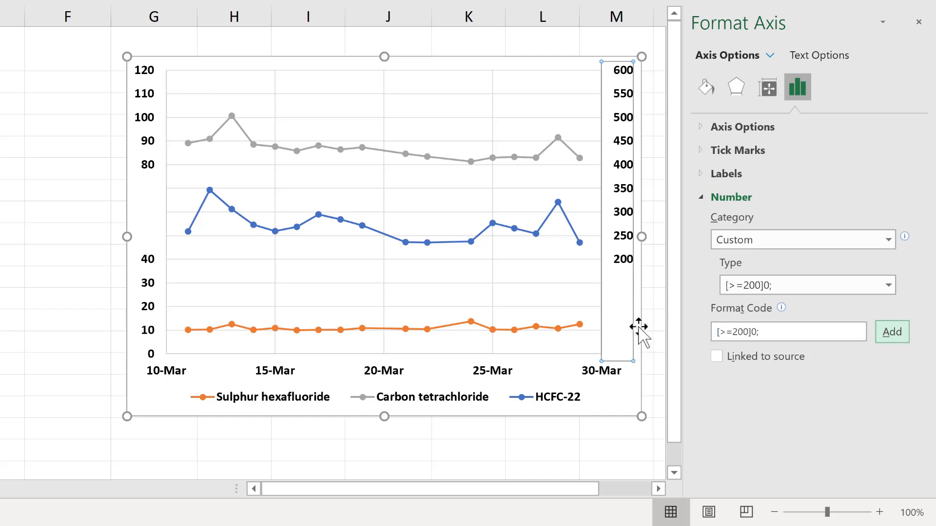
click(781, 333)
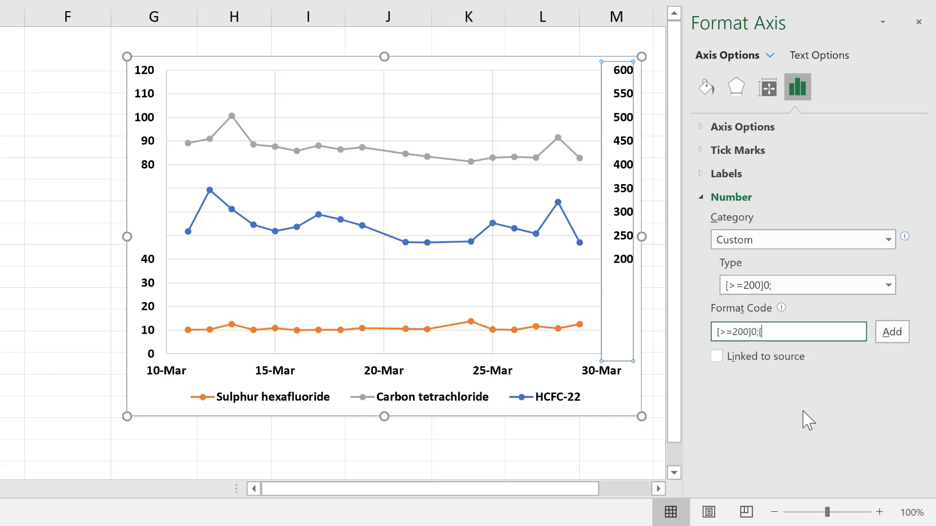
text([<=400]0;)
Step: Apply [>=200]0;[<=400]0;, then move [<=400]0; to the front and reapply
click(886, 328)
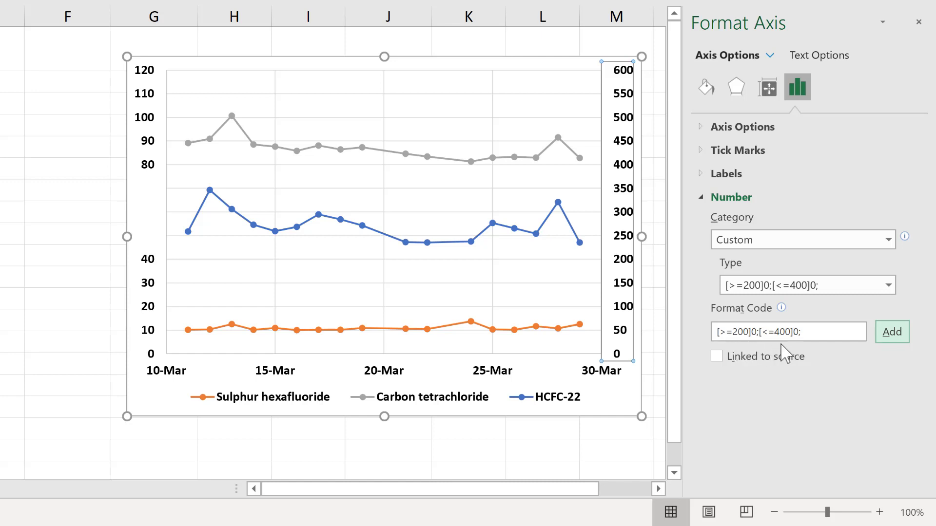
drag(805, 331, 761, 330)
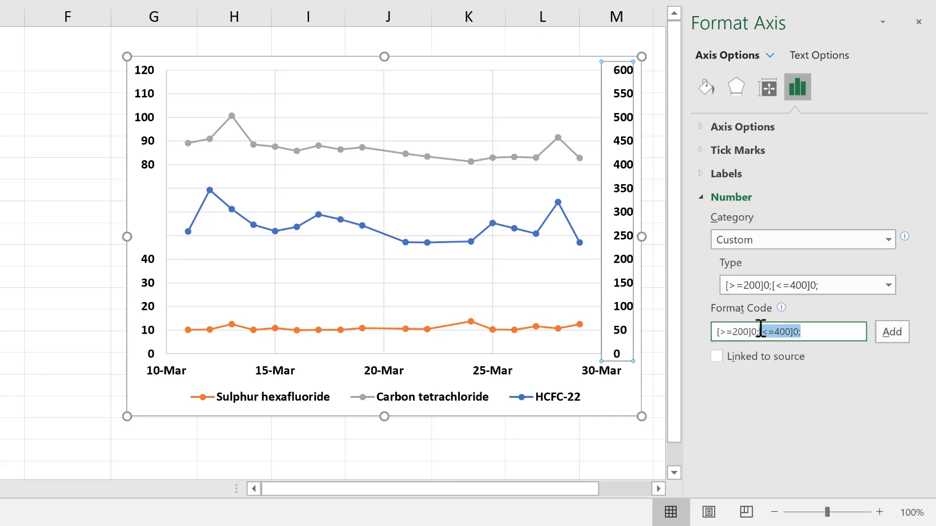
right_click(775, 332)
click(715, 342)
click(717, 331)
key(ctrl+v)
click(883, 336)
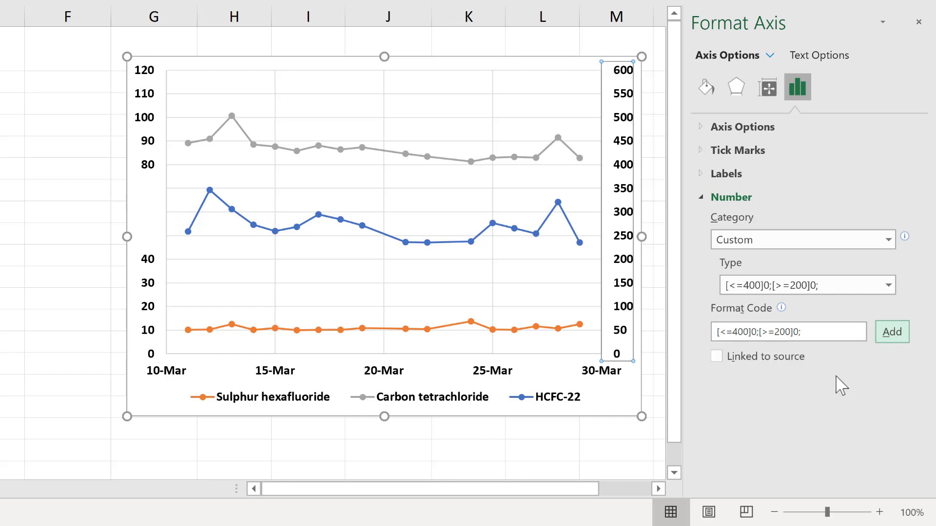
Step: Change the secondary axis code to [>400]0;[>=200]0;
click(733, 333)
key(Return)
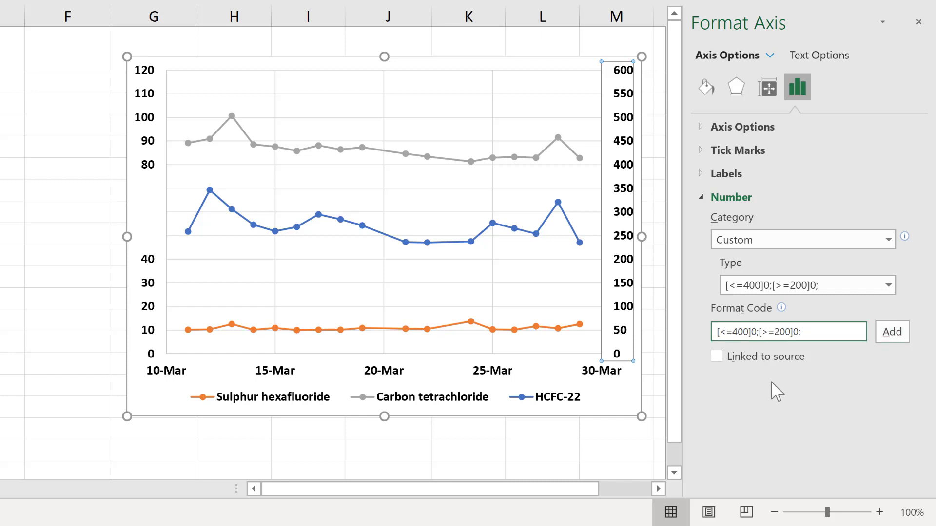
key(BackSpace)
key(BackSpace)
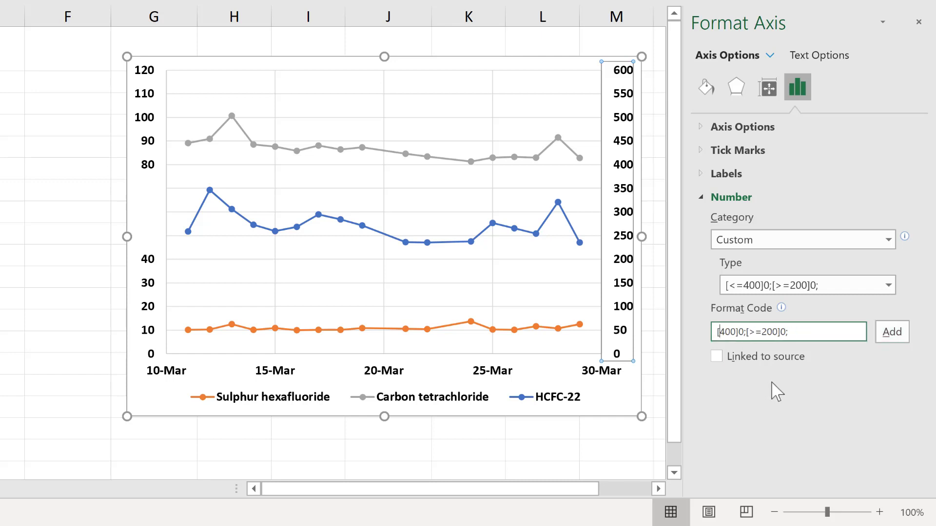
text(>)
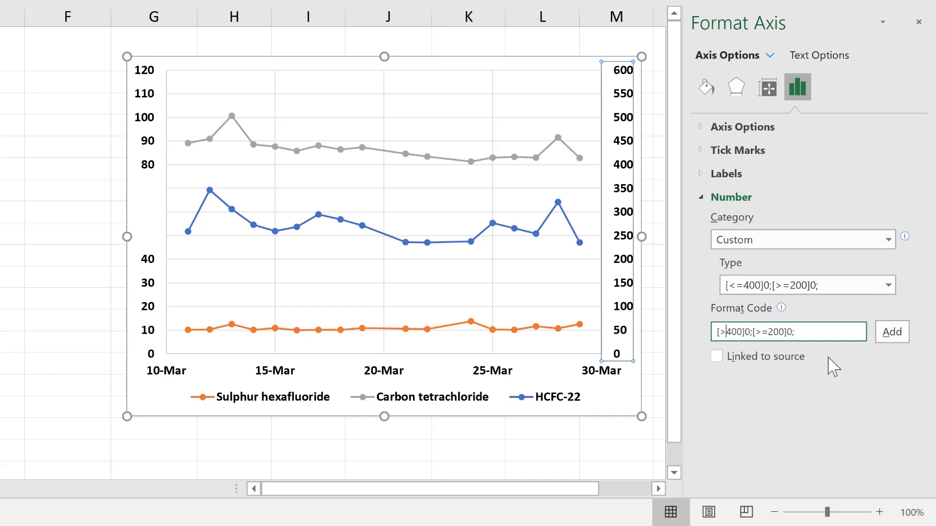
click(888, 336)
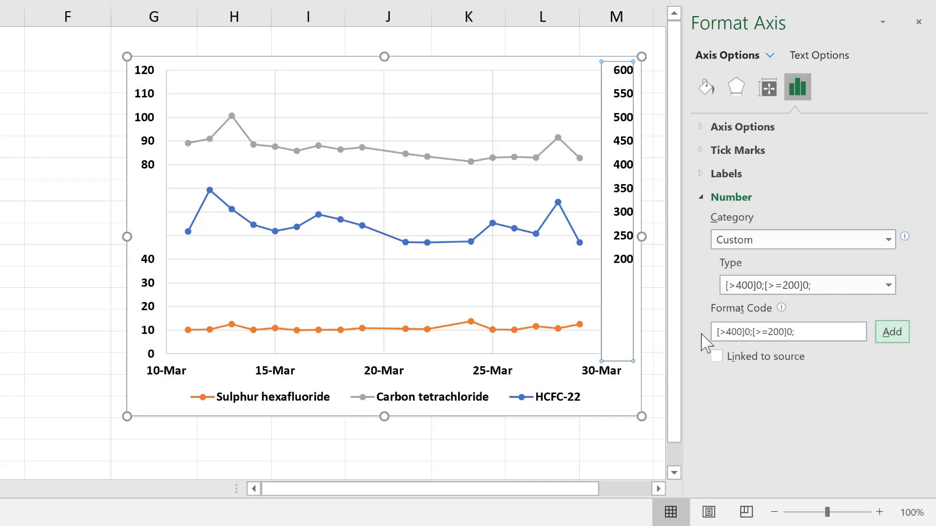
Step: Prefix [White] so labels above 400 are rendered white
click(718, 331)
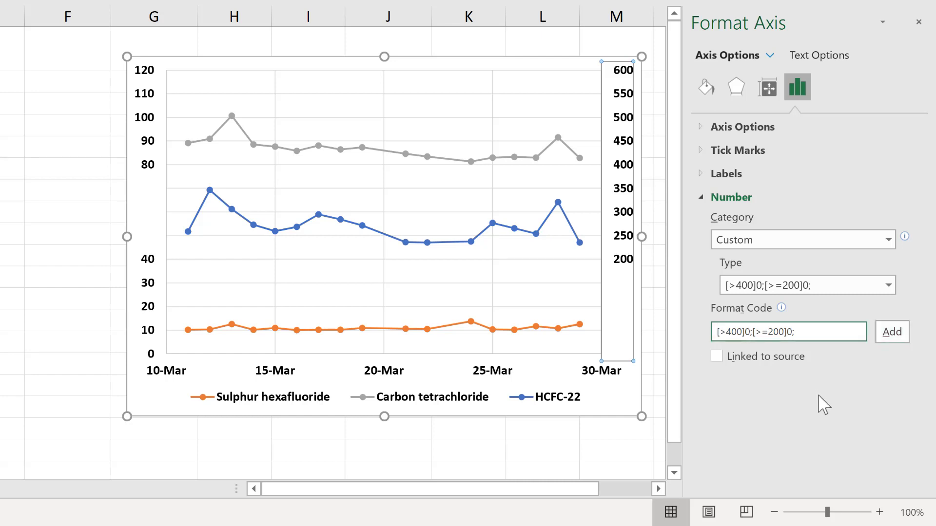
text([White)
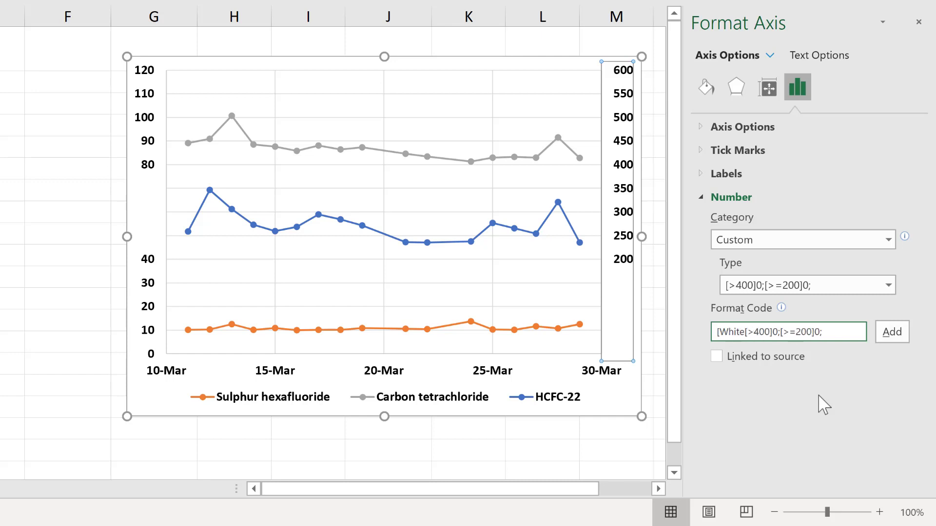
text(])
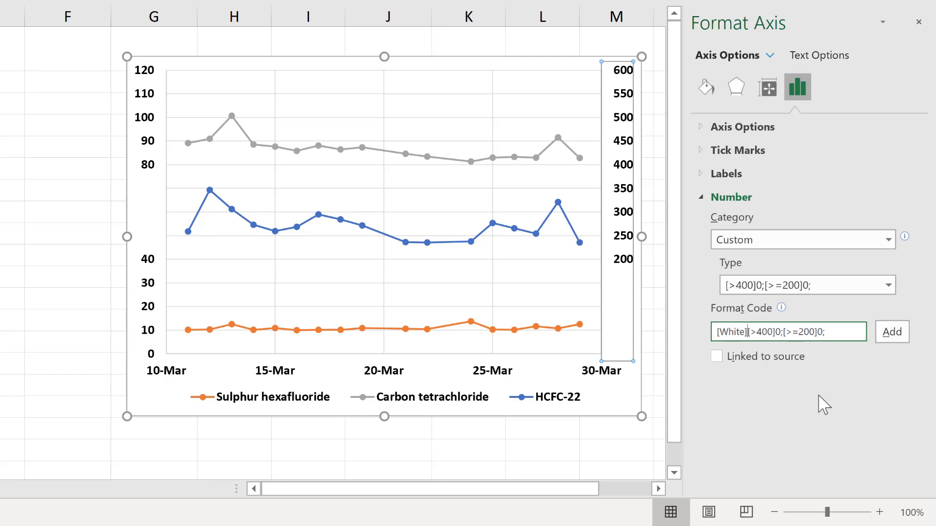
click(893, 334)
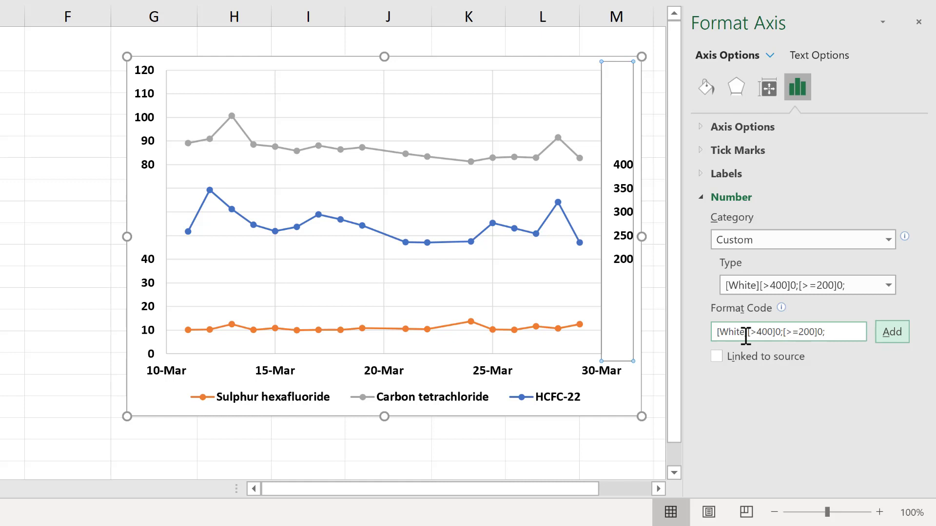
Step: Fill the chart area light orange to reveal the white labels above 400
click(457, 59)
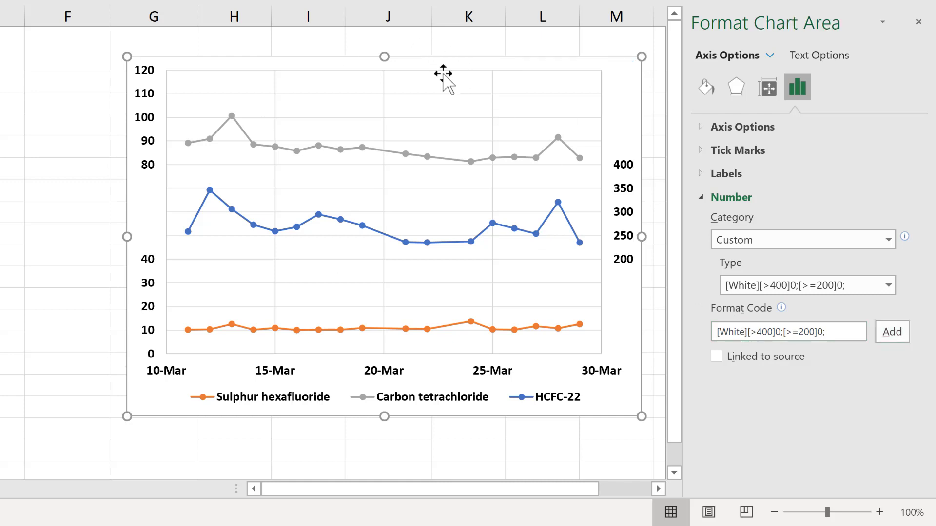
click(709, 95)
click(888, 296)
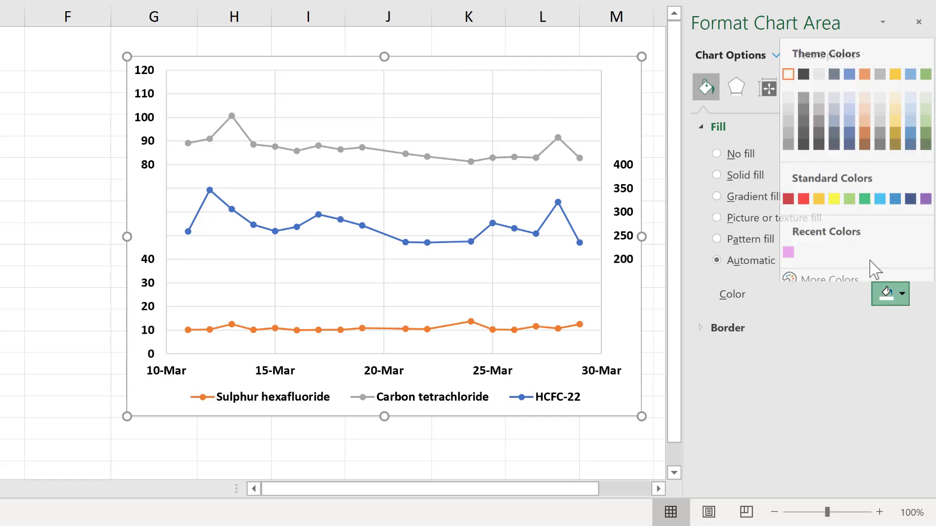
click(864, 114)
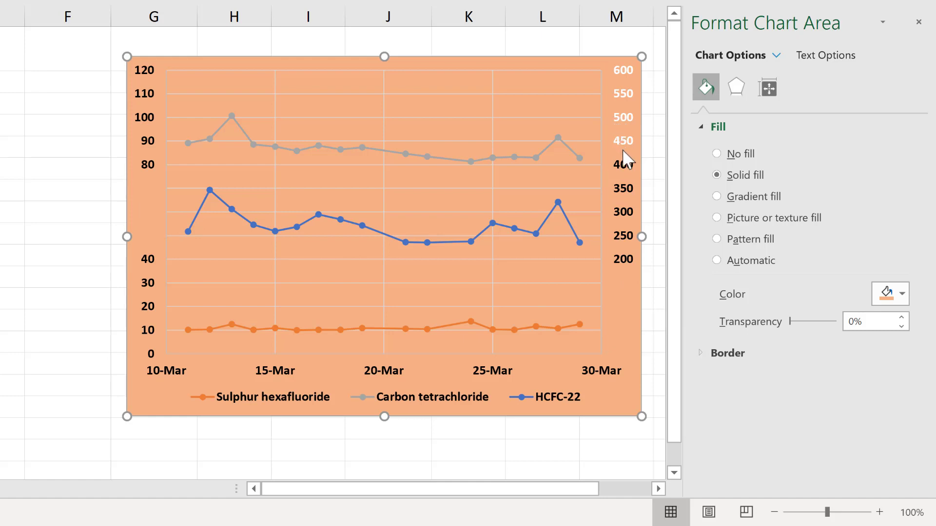
click(897, 293)
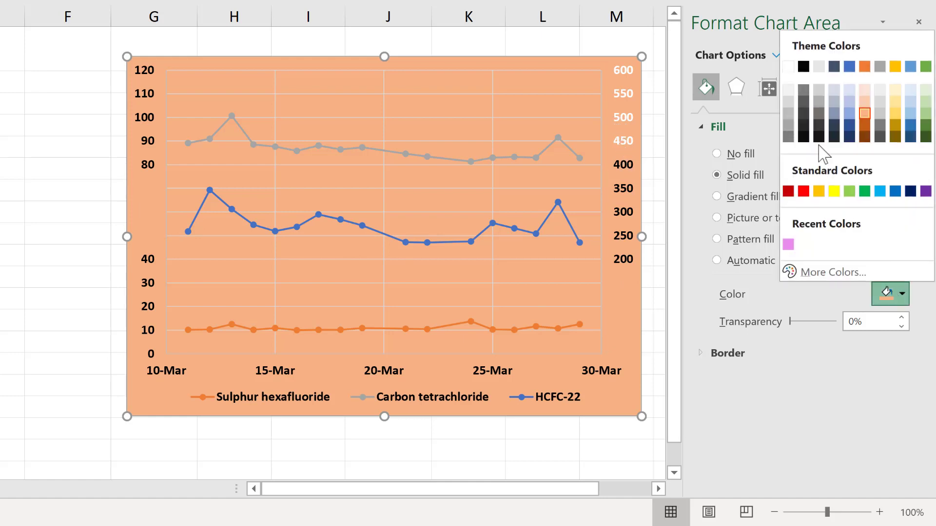
Step: Set the chart area fill back to white and deselect the chart via cell K1
click(788, 66)
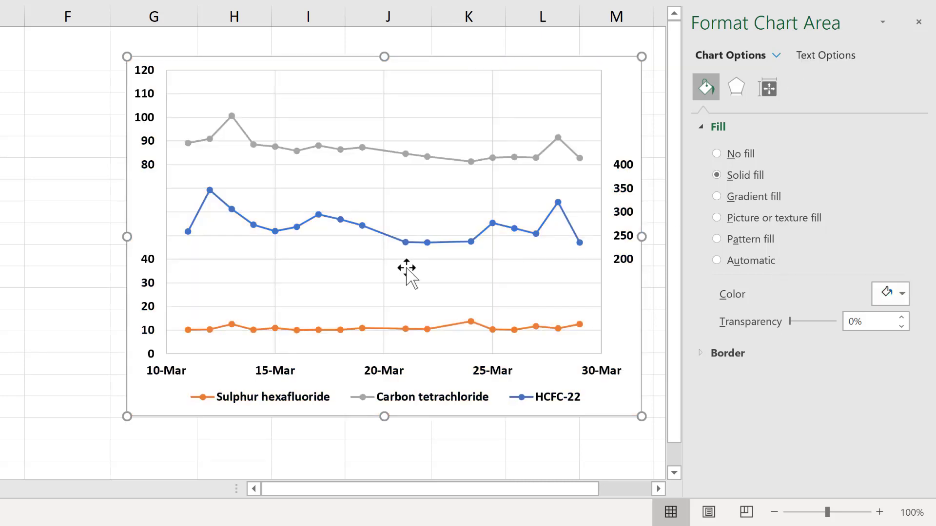
click(457, 39)
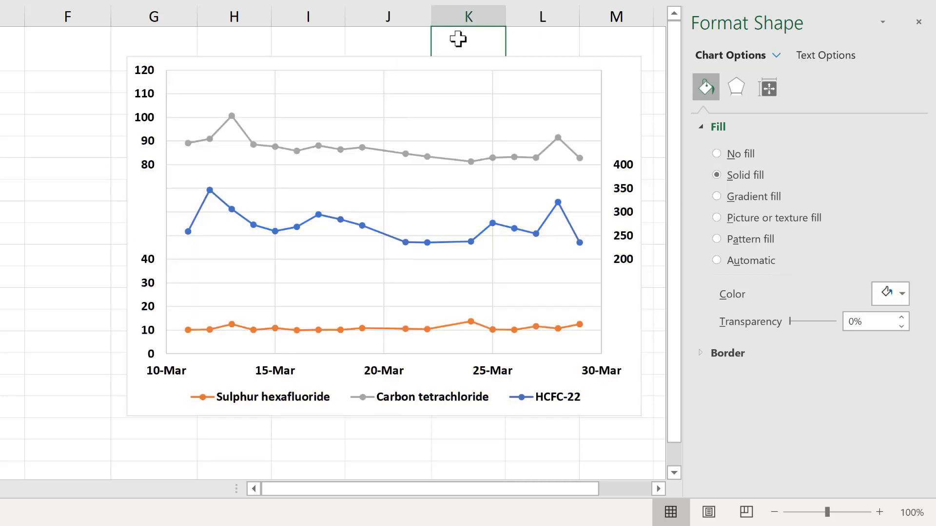